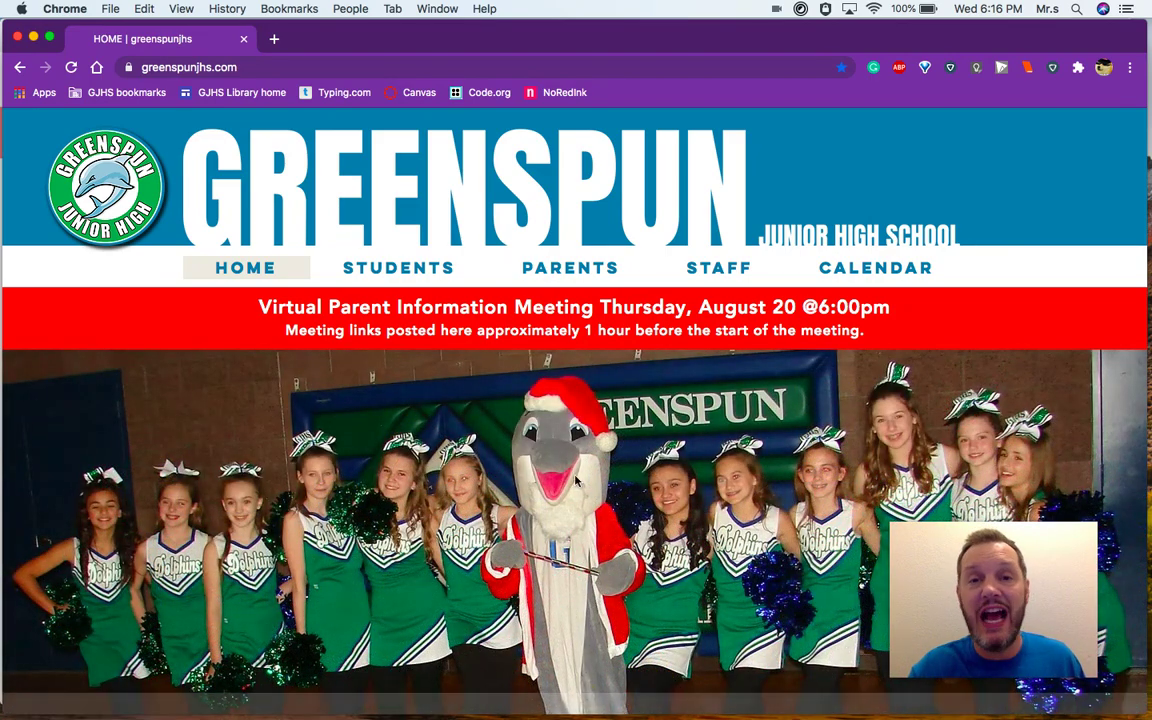
Open the Canvas tile from the tile grid on the greenspunjhs.com home page
{"action": "scroll", "coordinate": [597, 483], "scroll_direction": "down", "scroll_amount": 2}
{"action": "scroll", "coordinate": [580, 483], "scroll_direction": "down", "scroll_amount": 4}
{"action": "scroll", "coordinate": [555, 483], "scroll_direction": "down", "scroll_amount": 2}
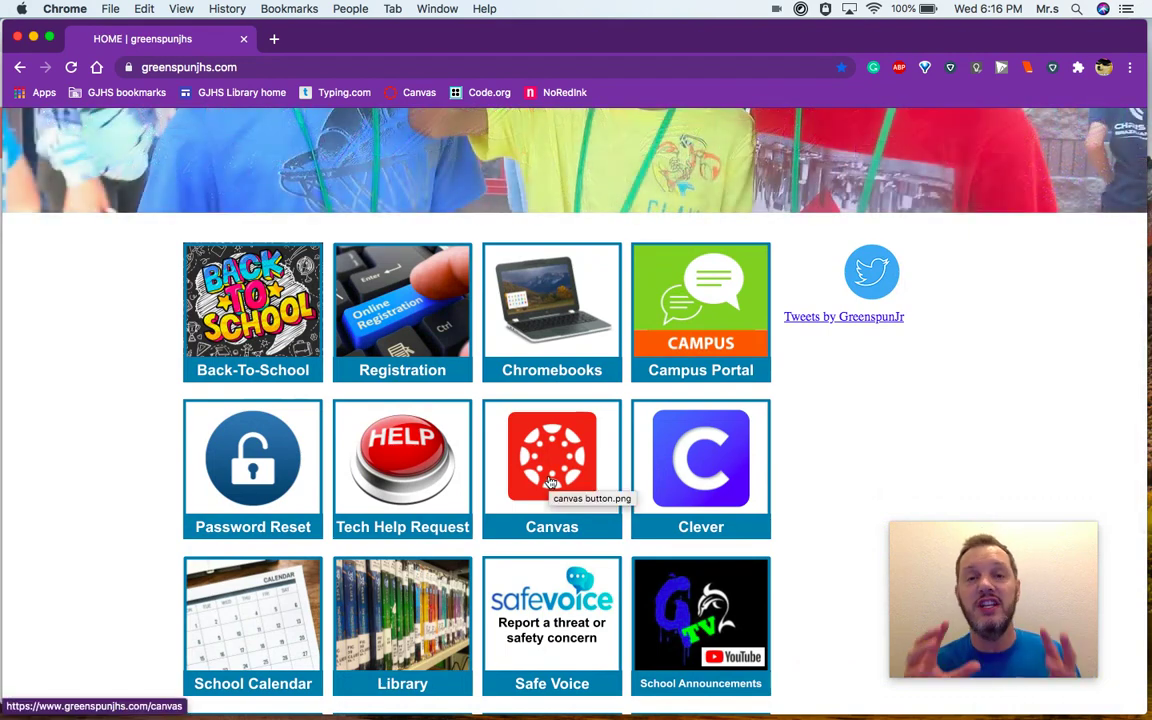
{"action": "left_click", "coordinate": [551, 455]}
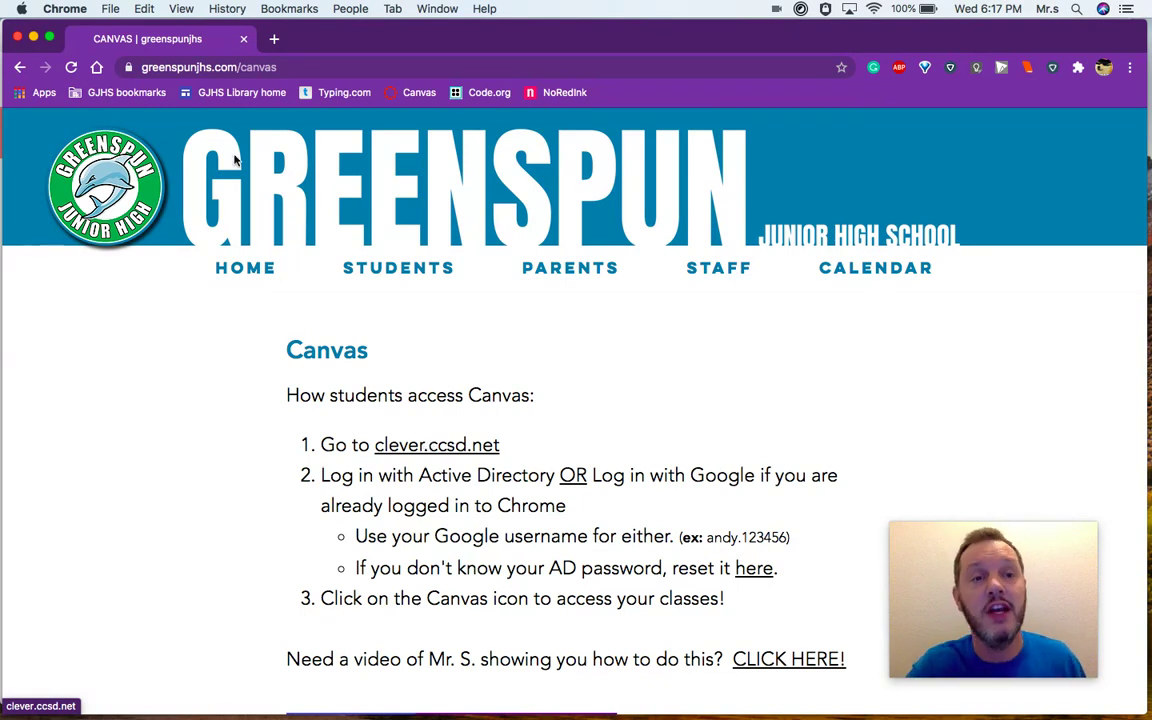
Check the GJHS bookmarks, then follow the clever.ccsd.net link in step 1 of the Canvas instructions
{"action": "left_click", "coordinate": [112, 88]}
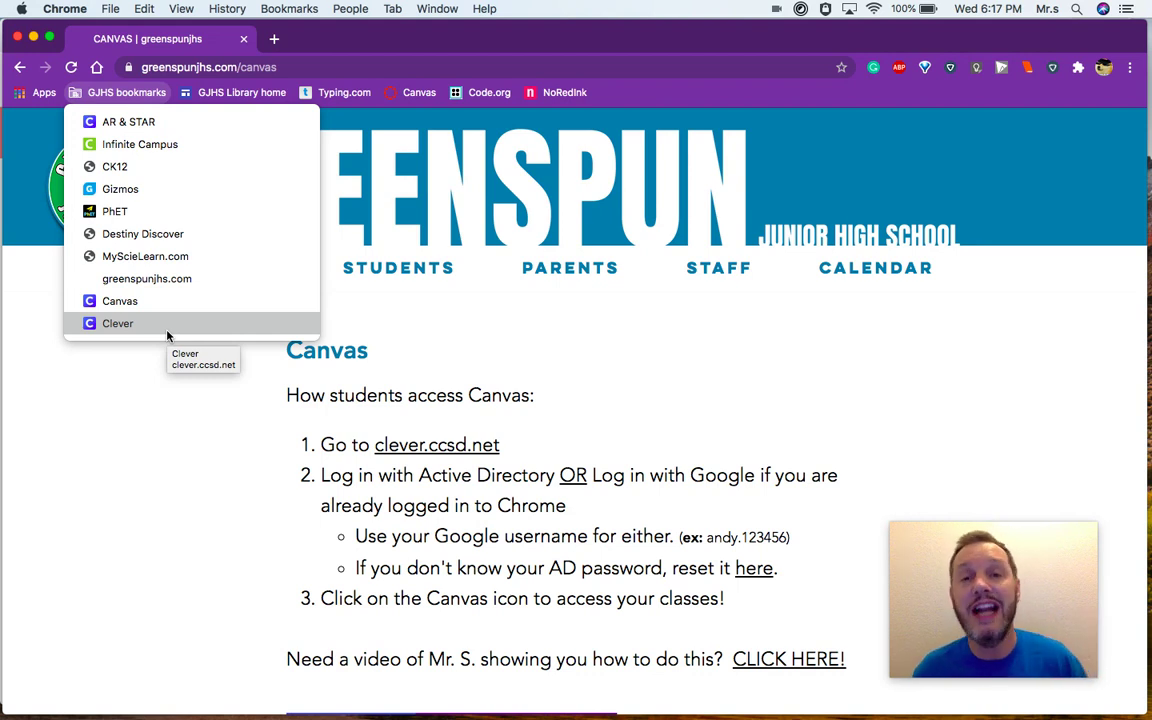
{"action": "left_click", "coordinate": [178, 479]}
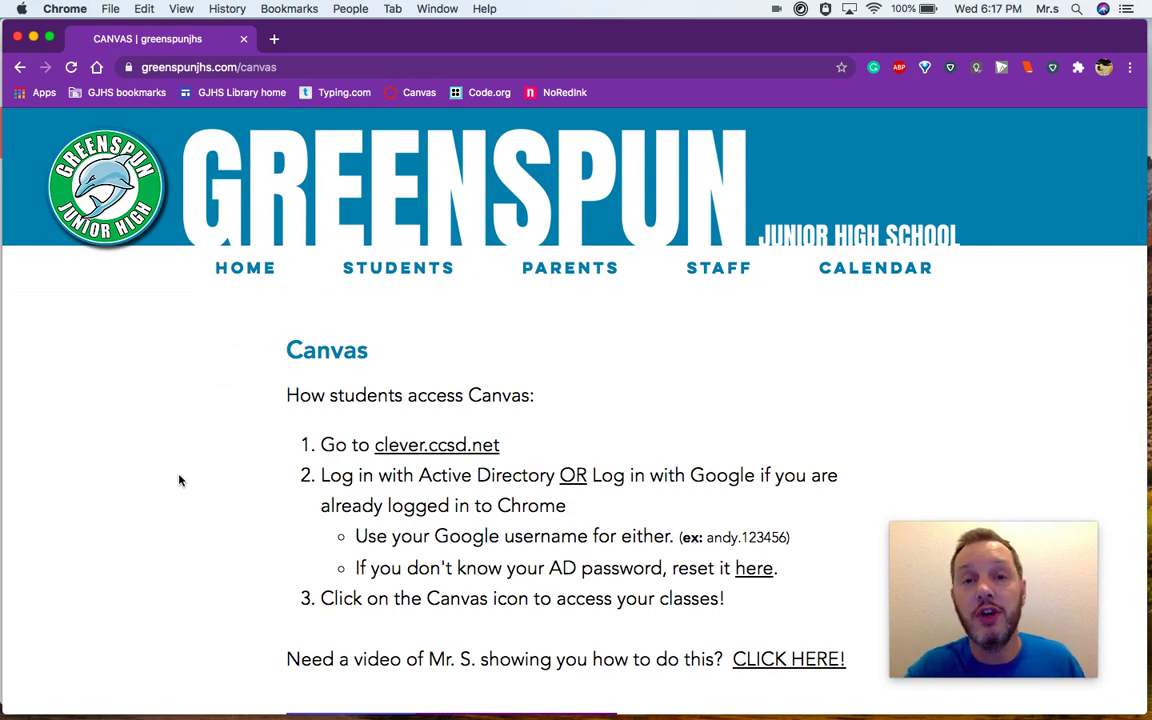
{"action": "left_click", "coordinate": [432, 448]}
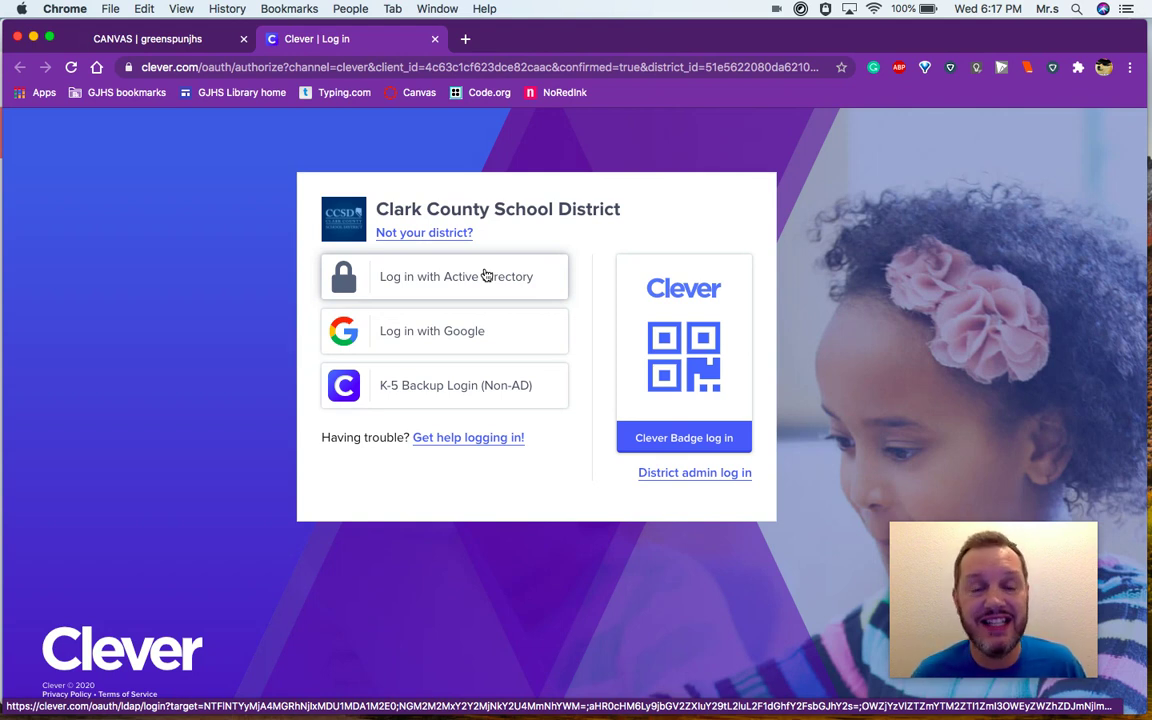
Sign in to Clark County School District's Clever login with Google
{"action": "left_click", "coordinate": [472, 331]}
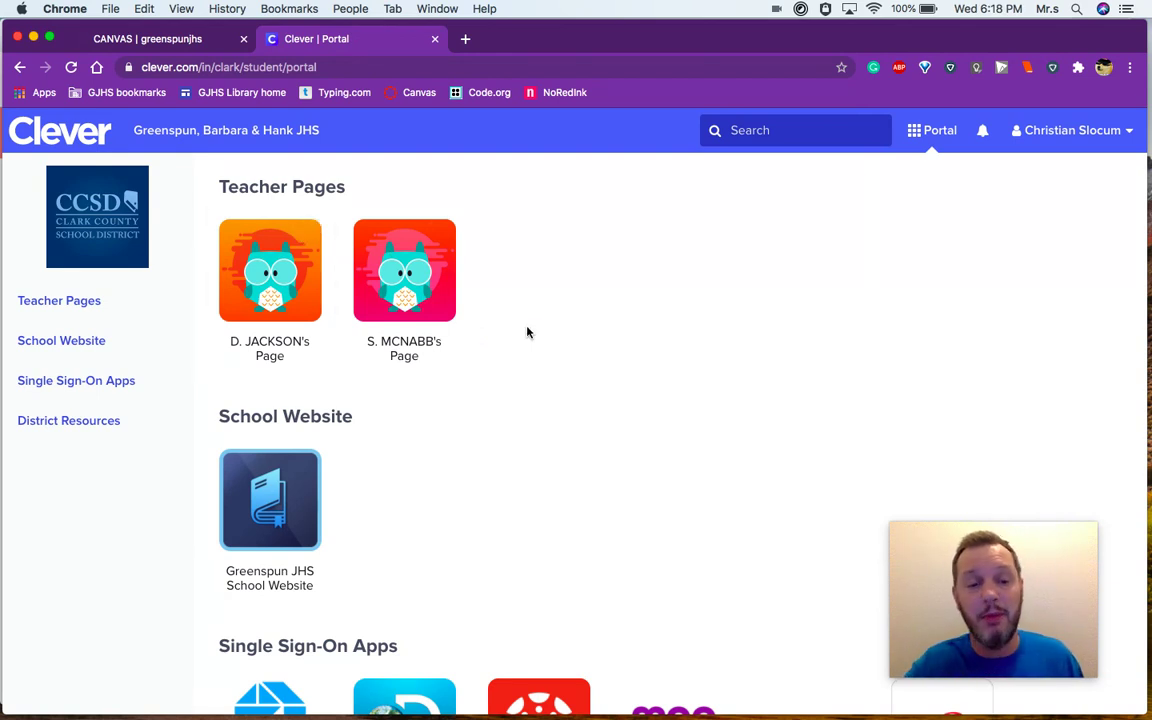
Favourite the Canvas Single Sign-On app, then launch Canvas from Favorite resources
{"action": "scroll", "coordinate": [527, 332], "scroll_direction": "down", "scroll_amount": 3}
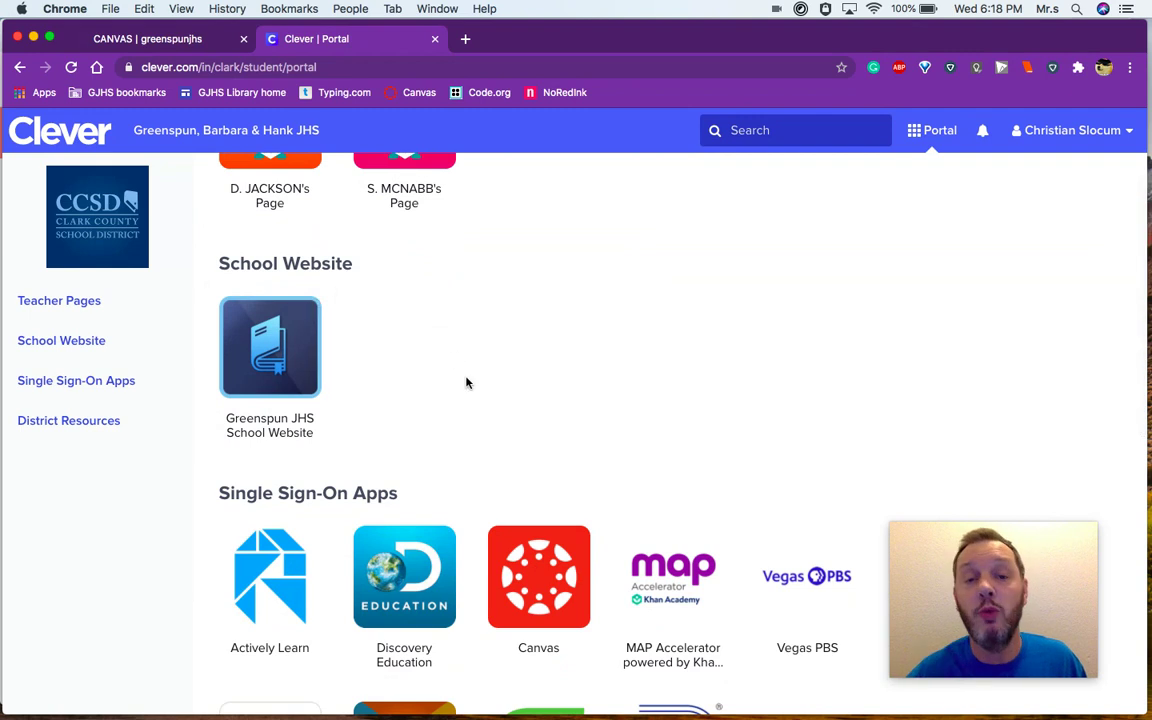
{"action": "scroll", "coordinate": [466, 382], "scroll_direction": "down", "scroll_amount": 2}
{"action": "scroll", "coordinate": [466, 382], "scroll_direction": "down", "scroll_amount": 3}
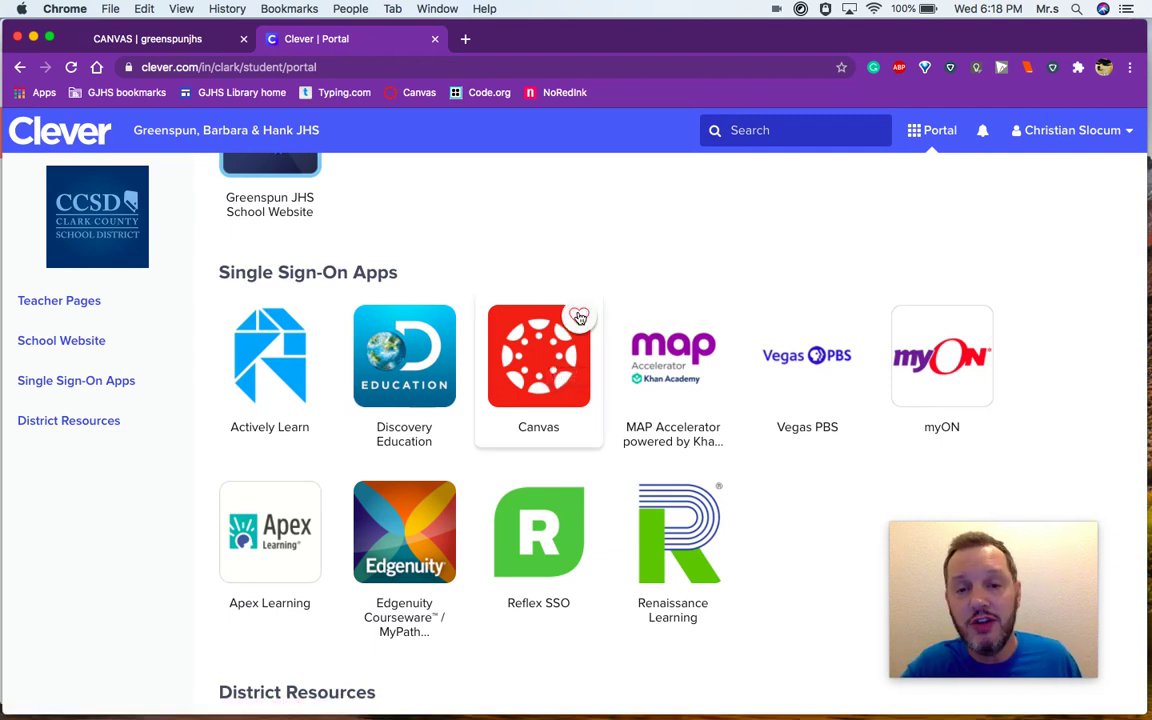
{"action": "left_click", "coordinate": [579, 318]}
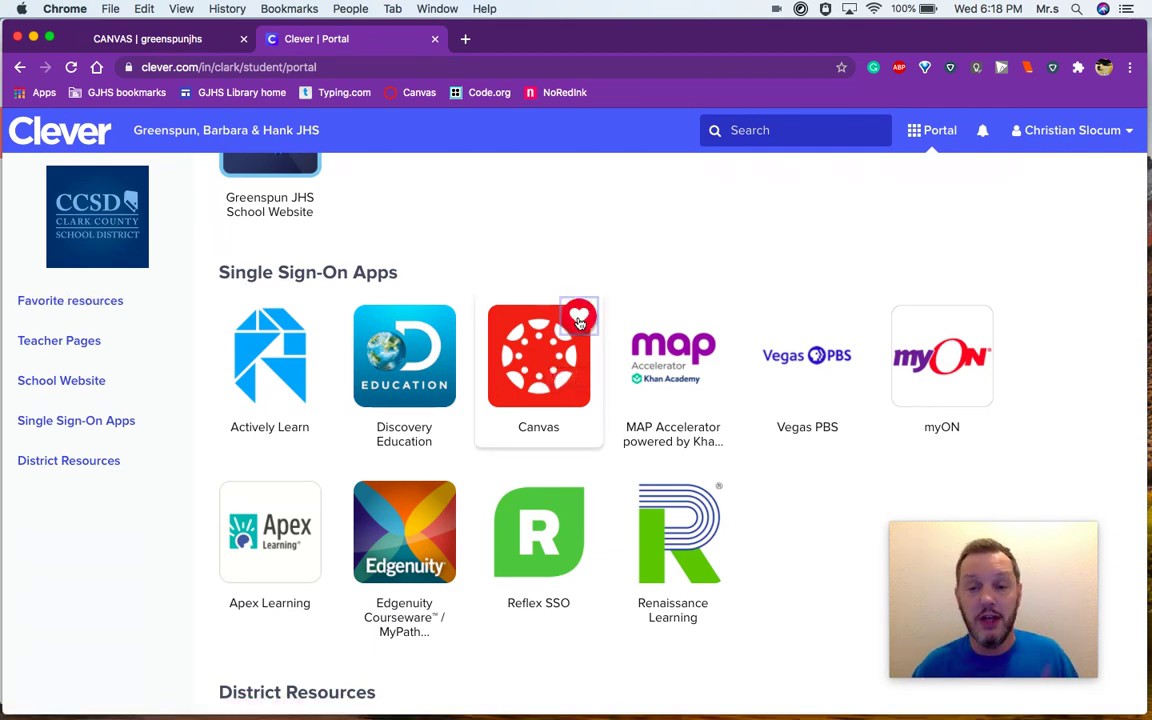
{"action": "scroll", "coordinate": [577, 321], "scroll_direction": "up", "scroll_amount": 6}
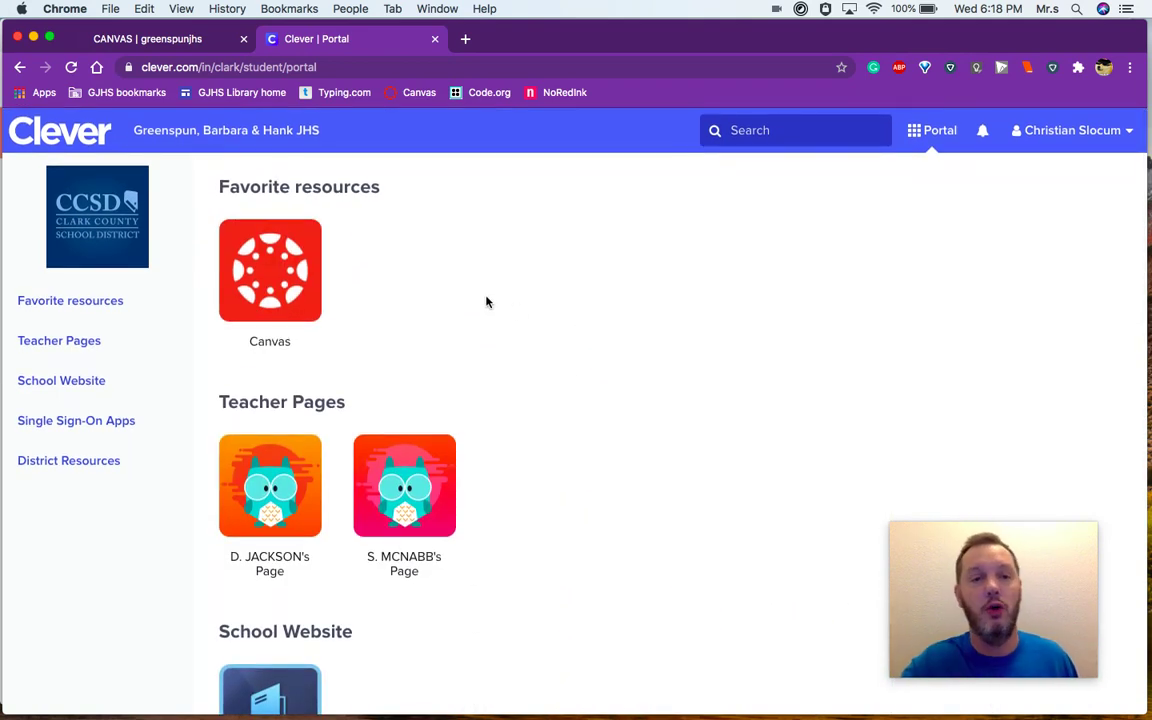
{"action": "left_click", "coordinate": [266, 274]}
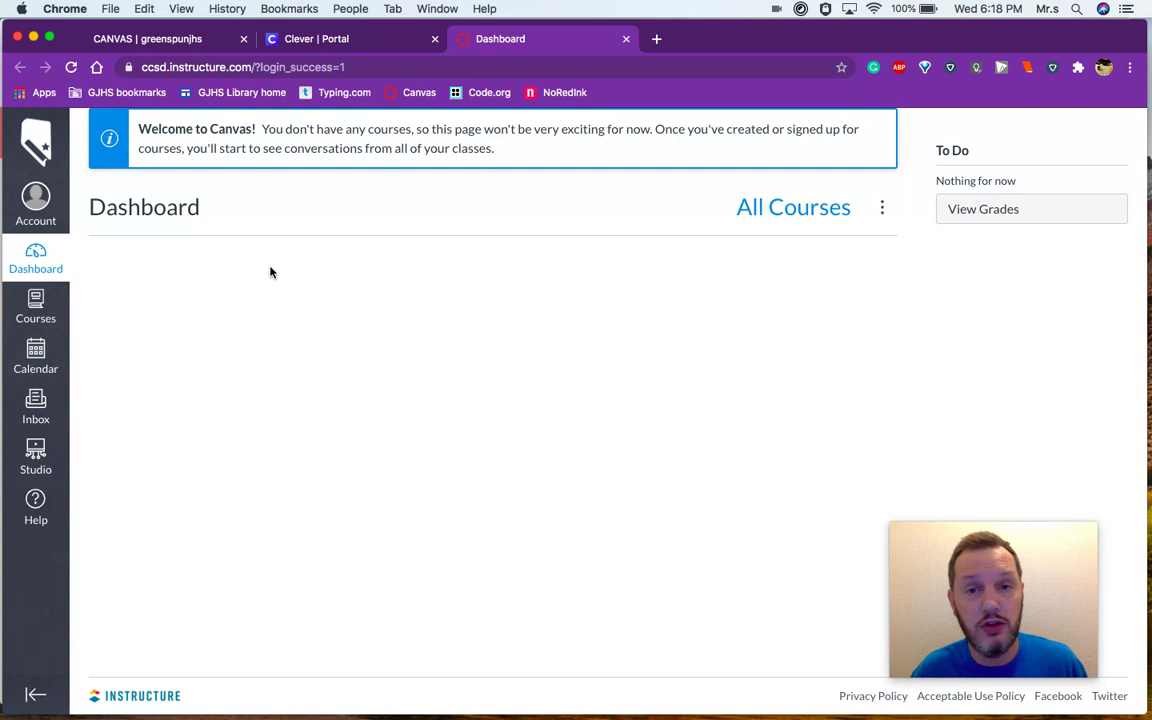
Open CCSD's Canvas Student Orientation course from the Canvas Help menu
{"action": "left_click", "coordinate": [36, 508]}
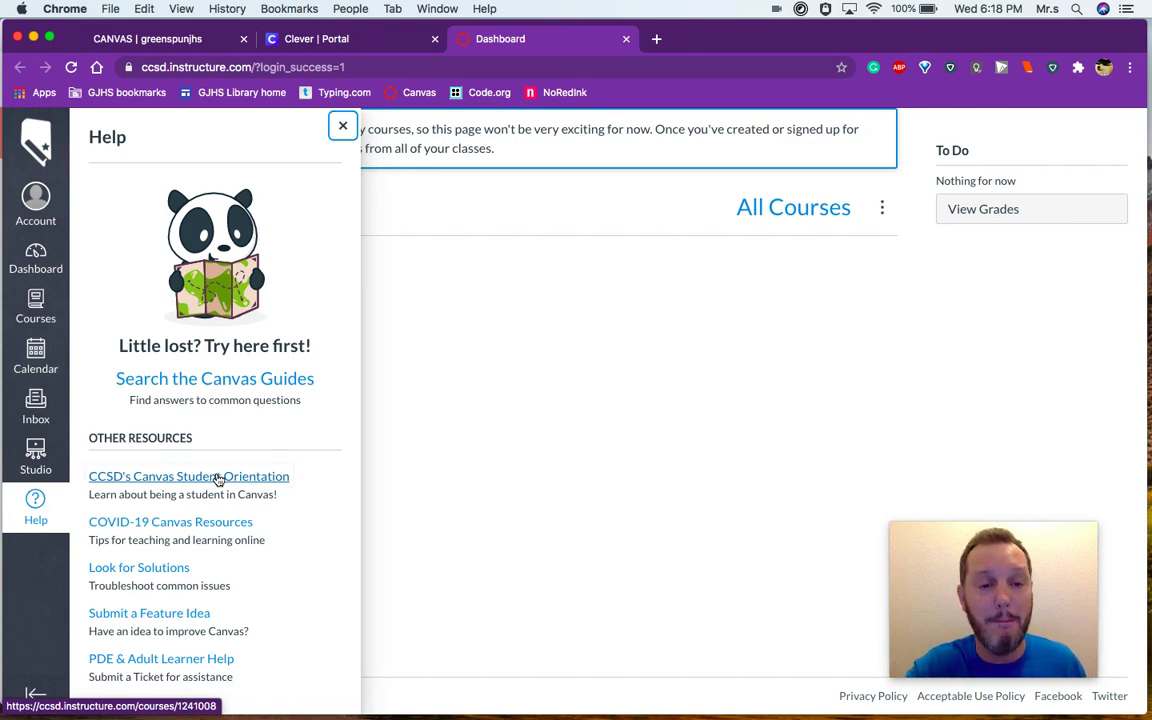
{"action": "left_click", "coordinate": [218, 478]}
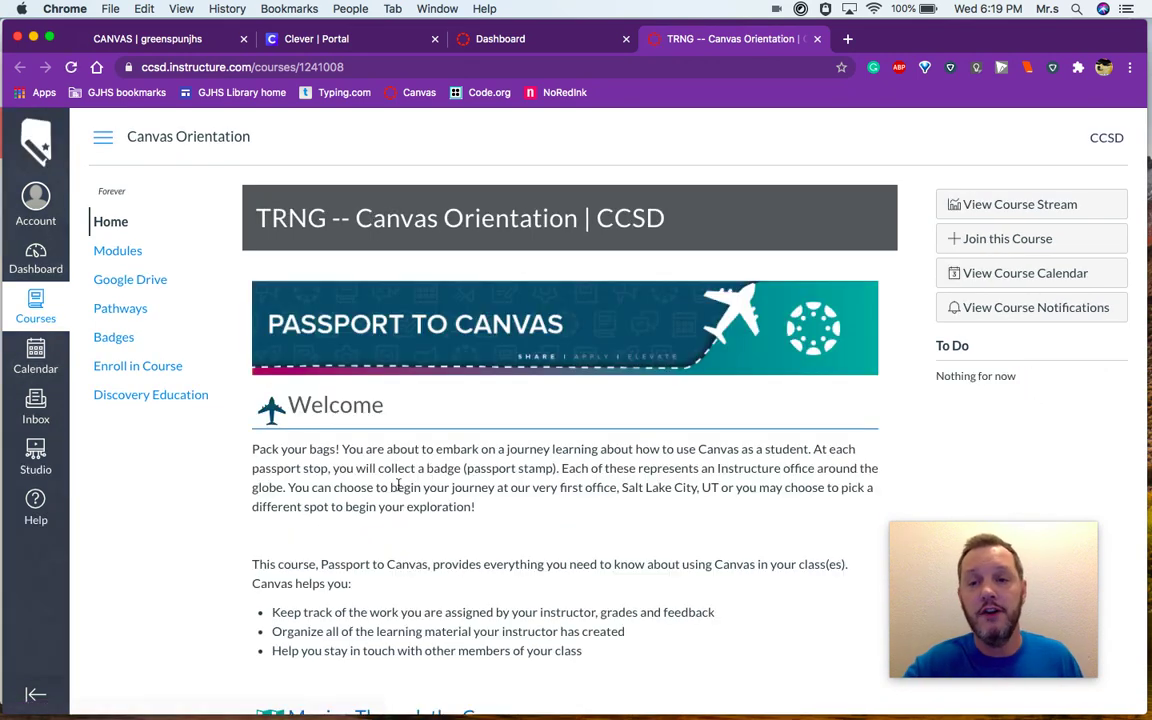
Enroll in TRNG -- Canvas Orientation | CCSD via Book Your Flight and enter the course
{"action": "scroll", "coordinate": [496, 453], "scroll_direction": "down", "scroll_amount": 2}
{"action": "scroll", "coordinate": [496, 453], "scroll_direction": "down", "scroll_amount": 1}
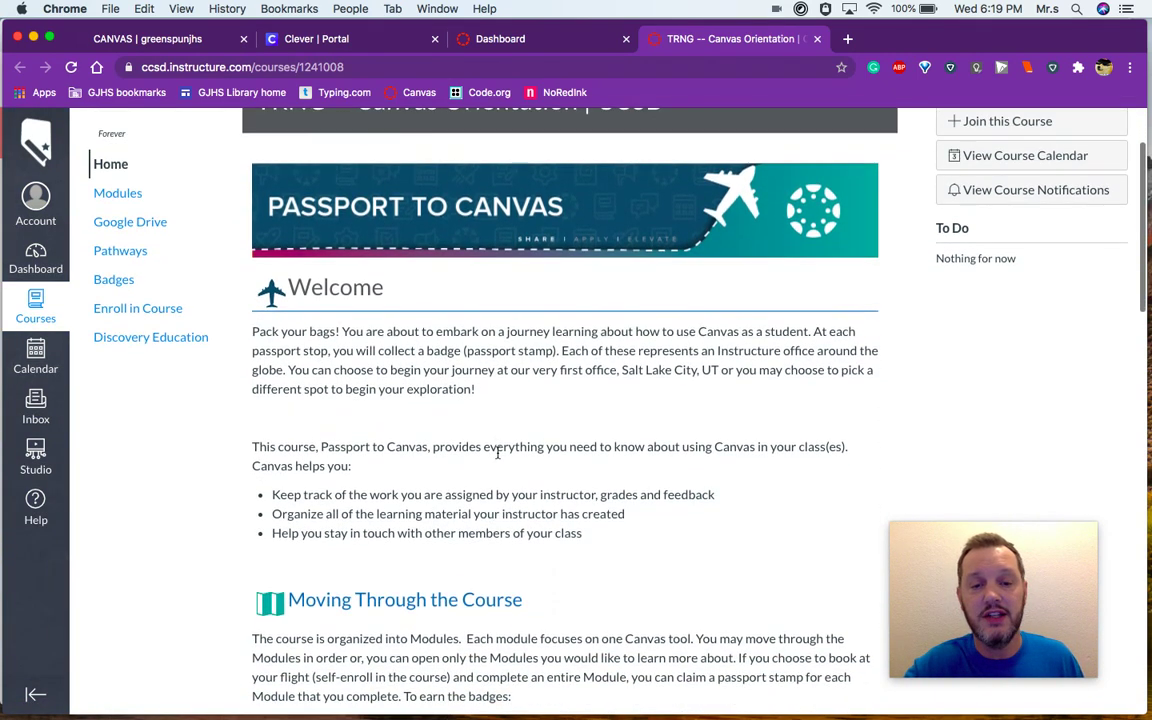
{"action": "scroll", "coordinate": [497, 453], "scroll_direction": "down", "scroll_amount": 2}
{"action": "scroll", "coordinate": [497, 453], "scroll_direction": "down", "scroll_amount": 2}
{"action": "scroll", "coordinate": [497, 453], "scroll_direction": "down", "scroll_amount": 1}
{"action": "scroll", "coordinate": [497, 453], "scroll_direction": "down", "scroll_amount": 1}
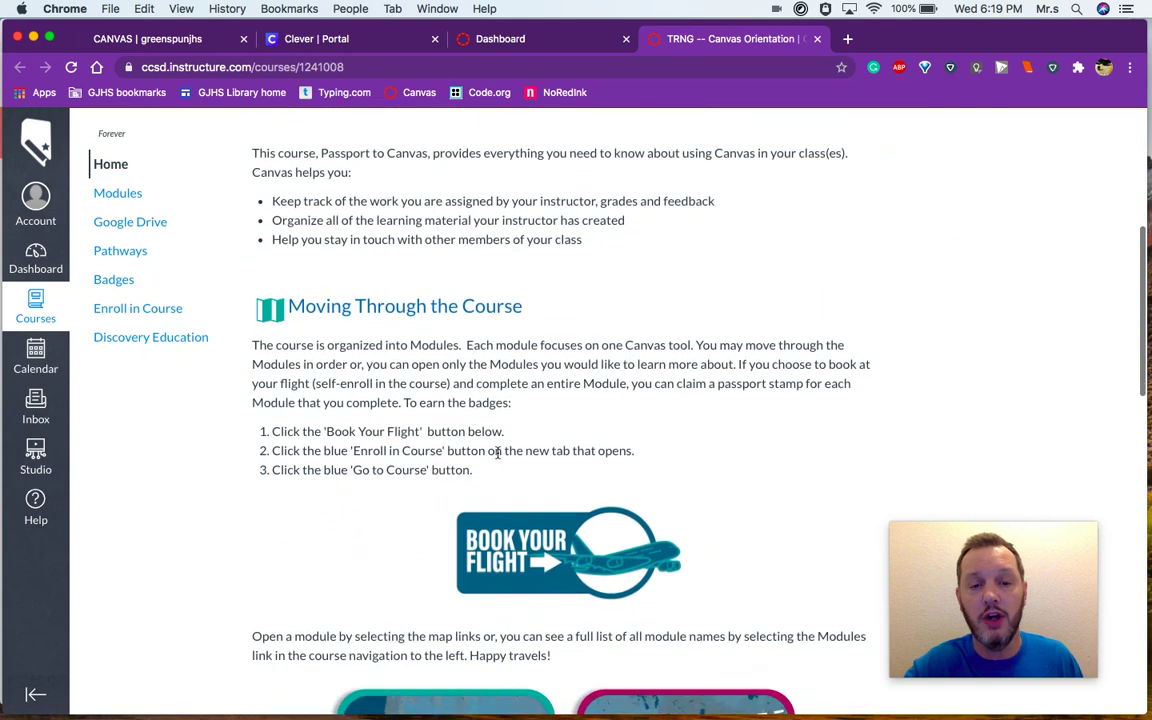
{"action": "scroll", "coordinate": [497, 453], "scroll_direction": "down", "scroll_amount": 2}
{"action": "scroll", "coordinate": [497, 453], "scroll_direction": "down", "scroll_amount": 1}
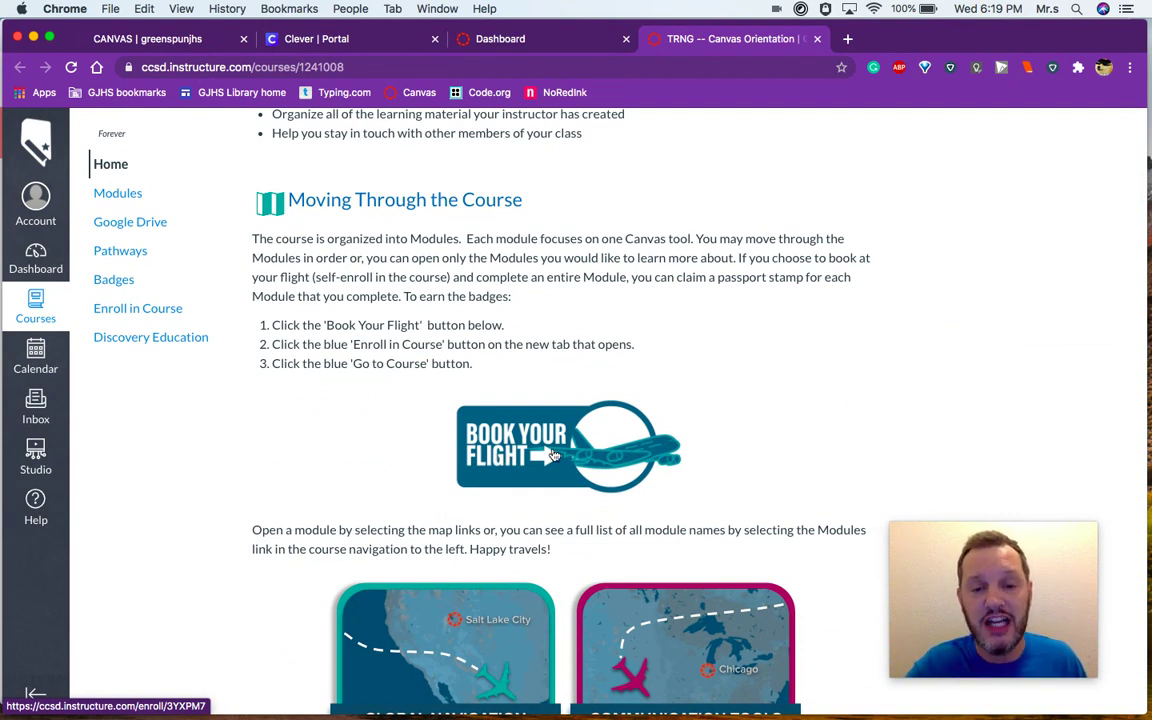
{"action": "left_click", "coordinate": [563, 457]}
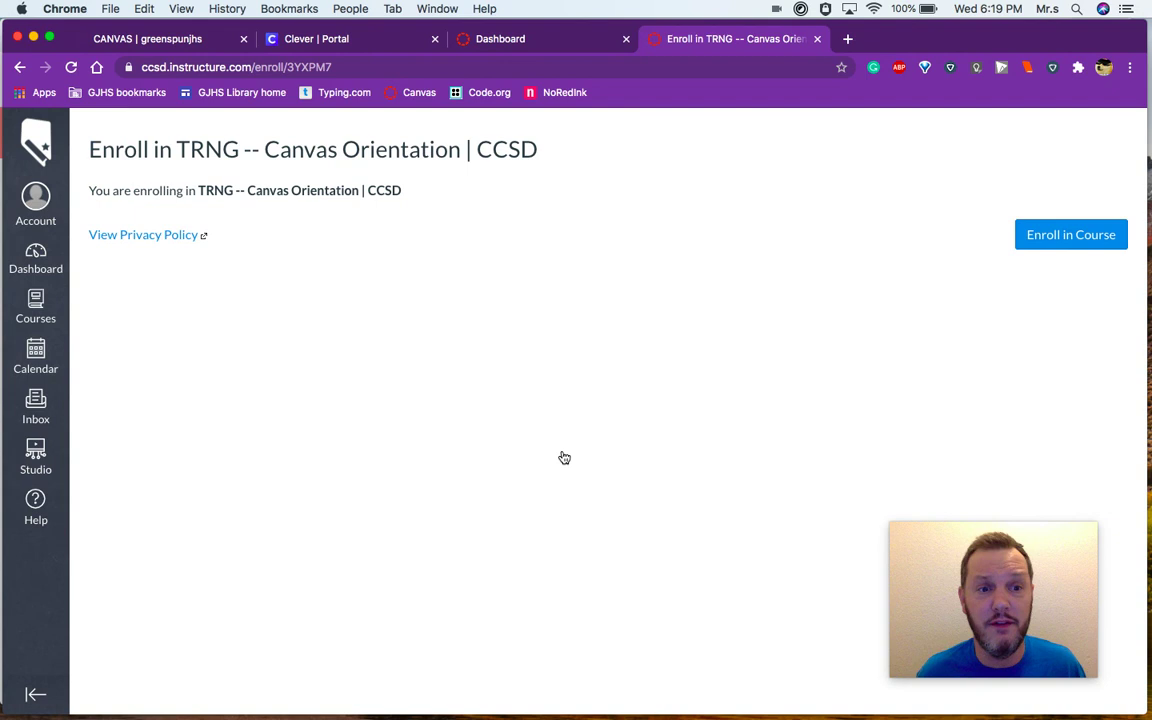
{"action": "left_click", "coordinate": [1068, 236]}
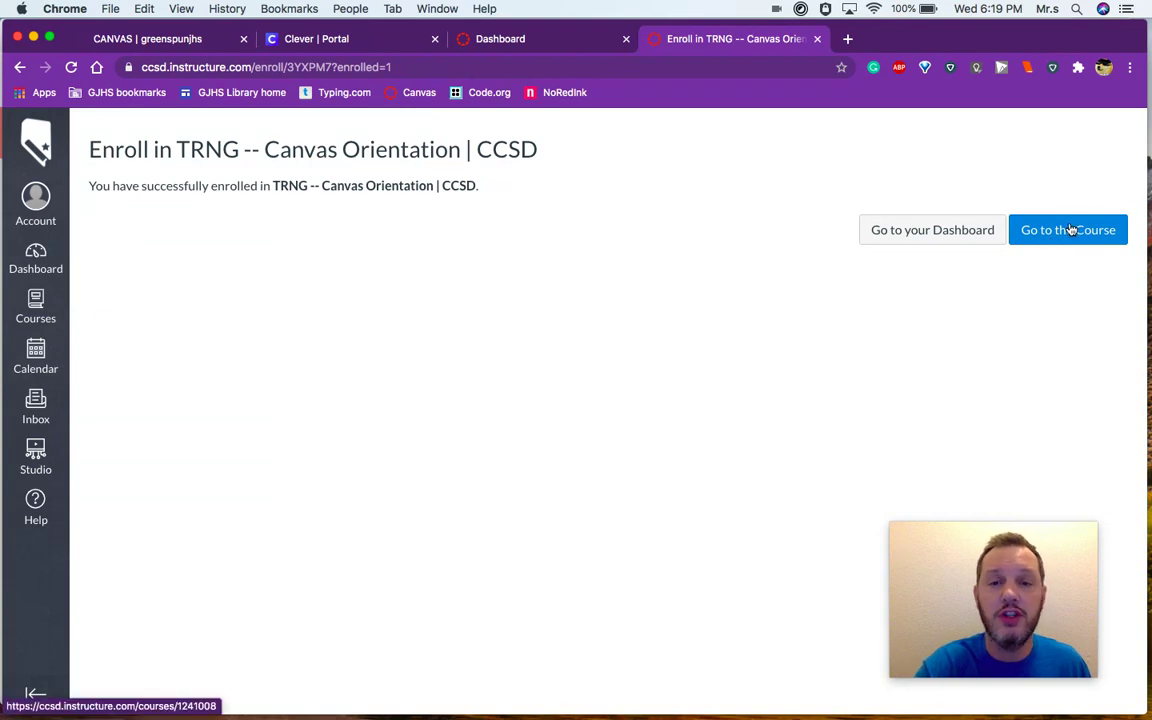
{"action": "left_click", "coordinate": [1070, 230]}
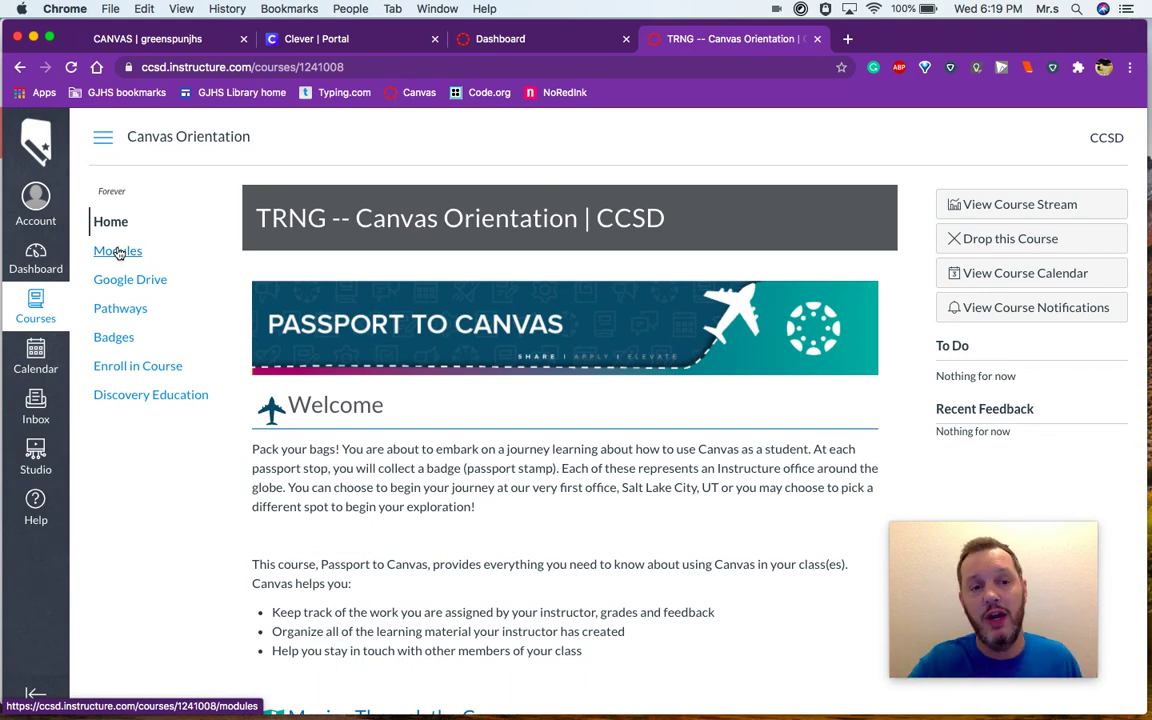
Open 'Earning by Learning' under Student Course Introduction in the course Modules
{"action": "scroll", "coordinate": [410, 326], "scroll_direction": "down", "scroll_amount": 2}
{"action": "scroll", "coordinate": [416, 328], "scroll_direction": "down", "scroll_amount": 4}
{"action": "scroll", "coordinate": [416, 328], "scroll_direction": "down", "scroll_amount": 5}
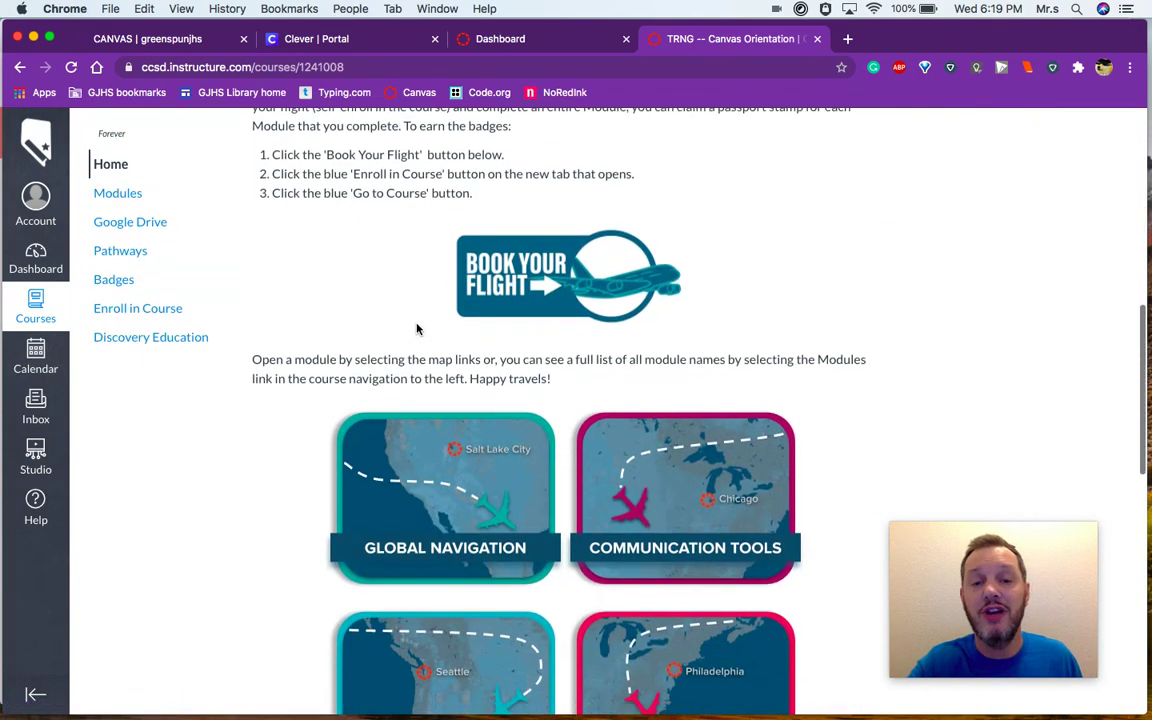
{"action": "scroll", "coordinate": [418, 328], "scroll_direction": "down", "scroll_amount": 2}
{"action": "scroll", "coordinate": [418, 330], "scroll_direction": "up", "scroll_amount": 10}
{"action": "scroll", "coordinate": [418, 330], "scroll_direction": "up", "scroll_amount": 2}
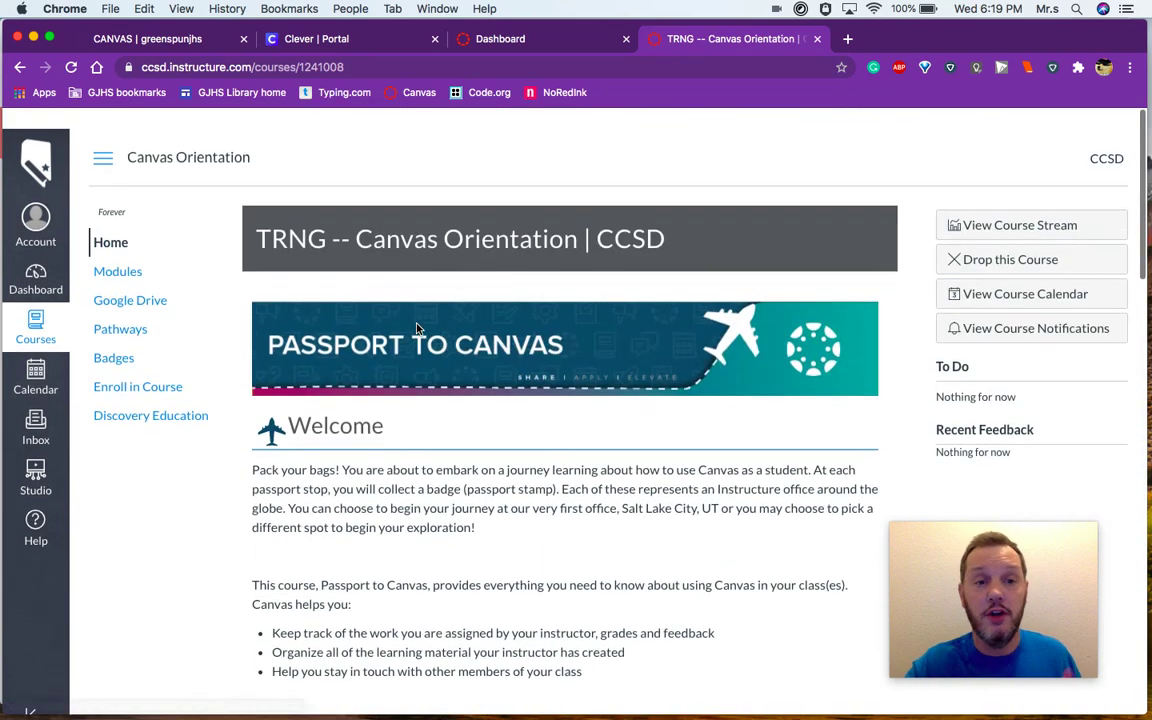
{"action": "left_click", "coordinate": [120, 253]}
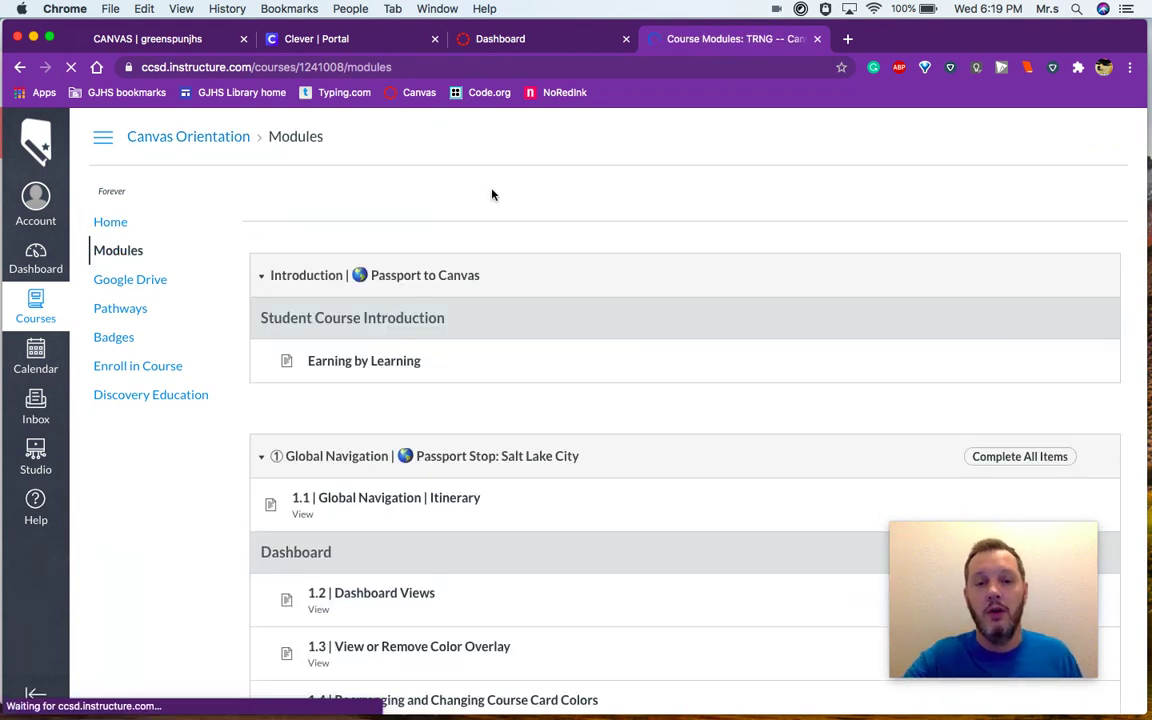
{"action": "scroll", "coordinate": [557, 228], "scroll_direction": "down", "scroll_amount": 2}
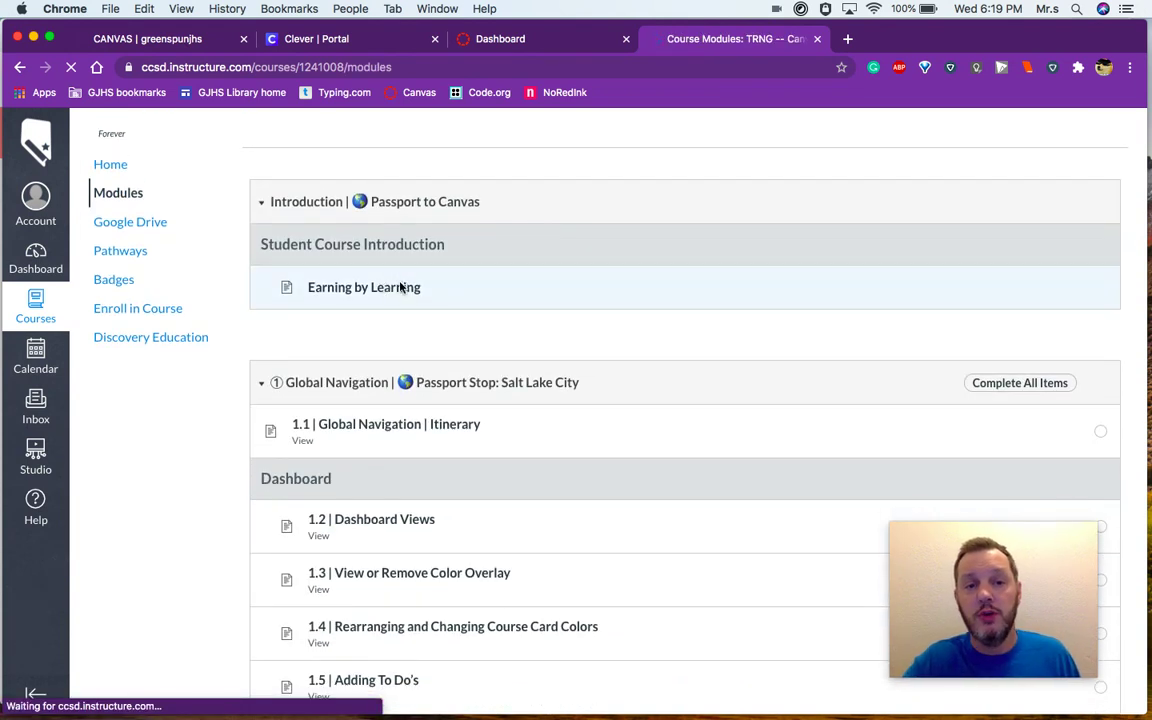
{"action": "left_click", "coordinate": [404, 288]}
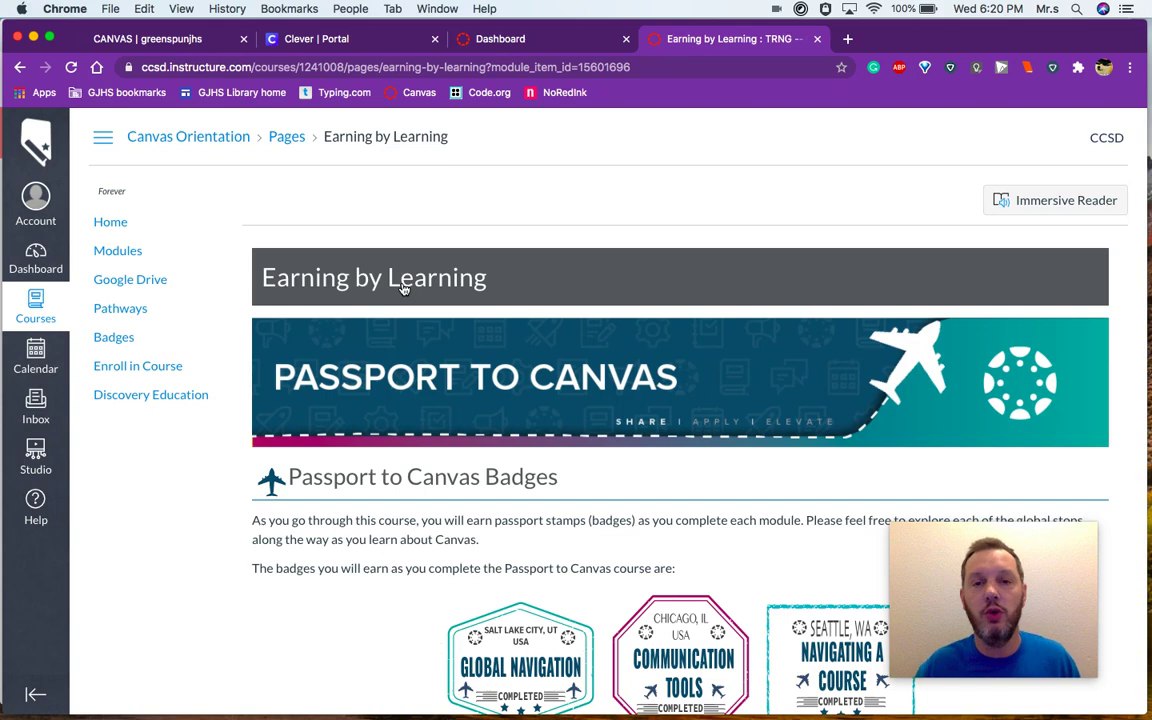
{"action": "scroll", "coordinate": [591, 386], "scroll_direction": "down", "scroll_amount": 2}
{"action": "scroll", "coordinate": [591, 386], "scroll_direction": "down", "scroll_amount": 3}
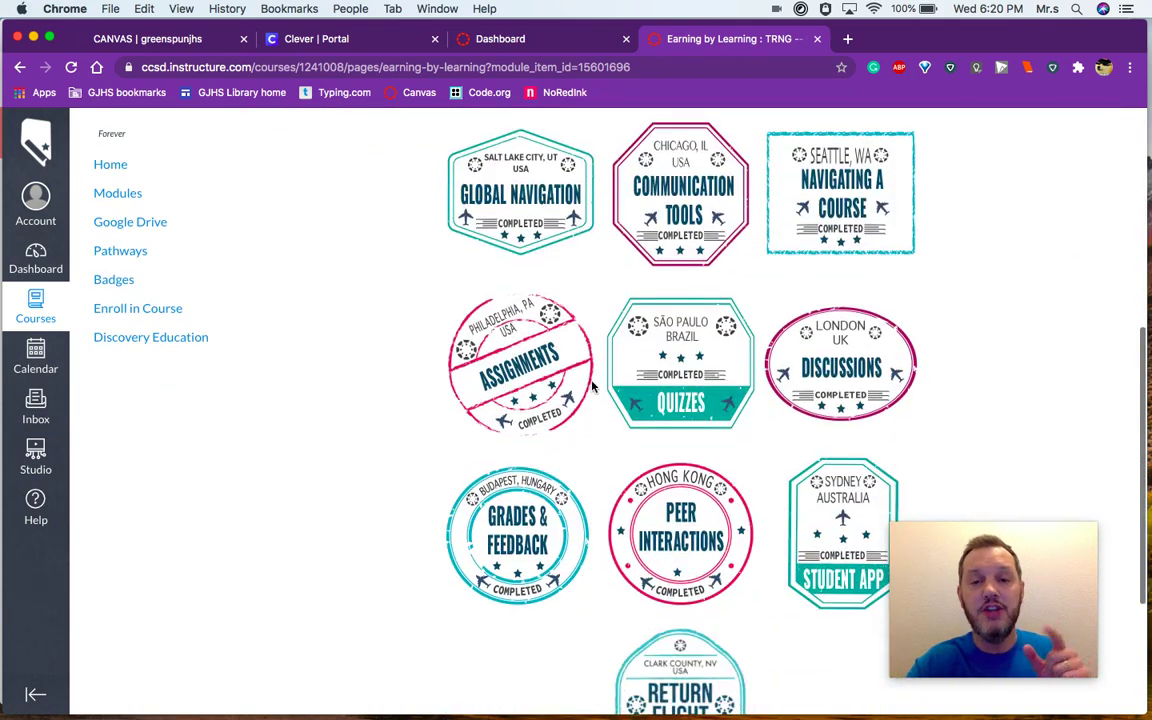
{"action": "scroll", "coordinate": [591, 386], "scroll_direction": "down", "scroll_amount": 1}
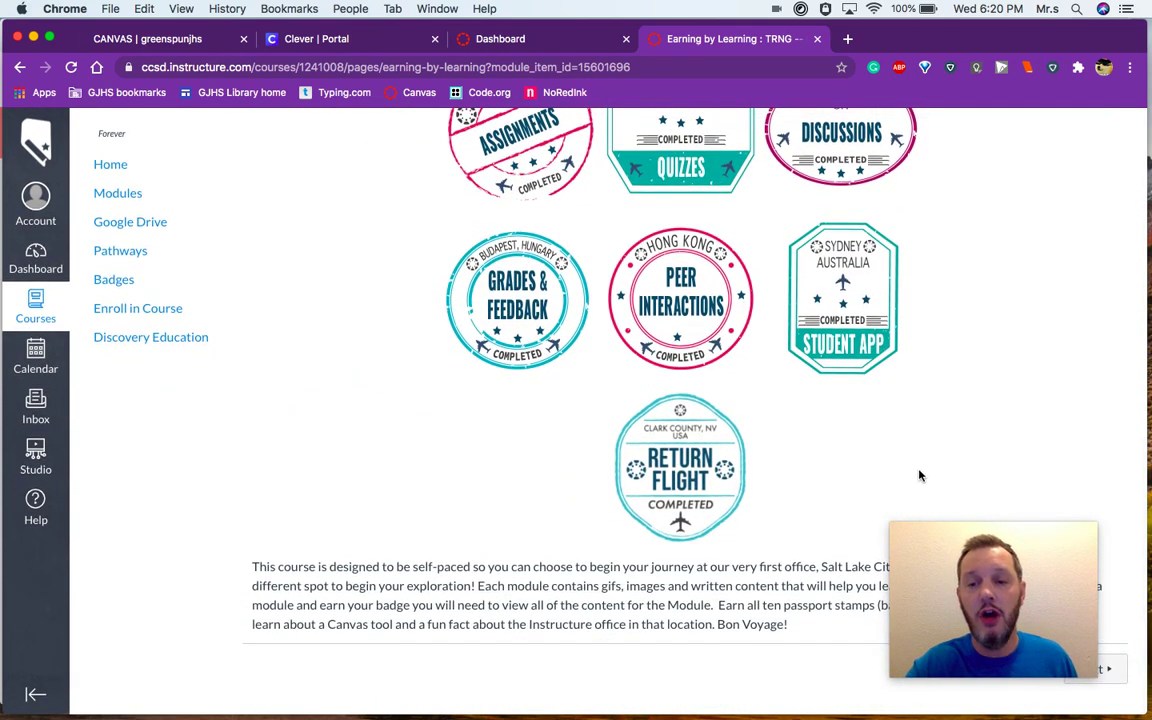
{"action": "left_click_drag", "start_coordinate": [1050, 560], "coordinate": [973, 568]}
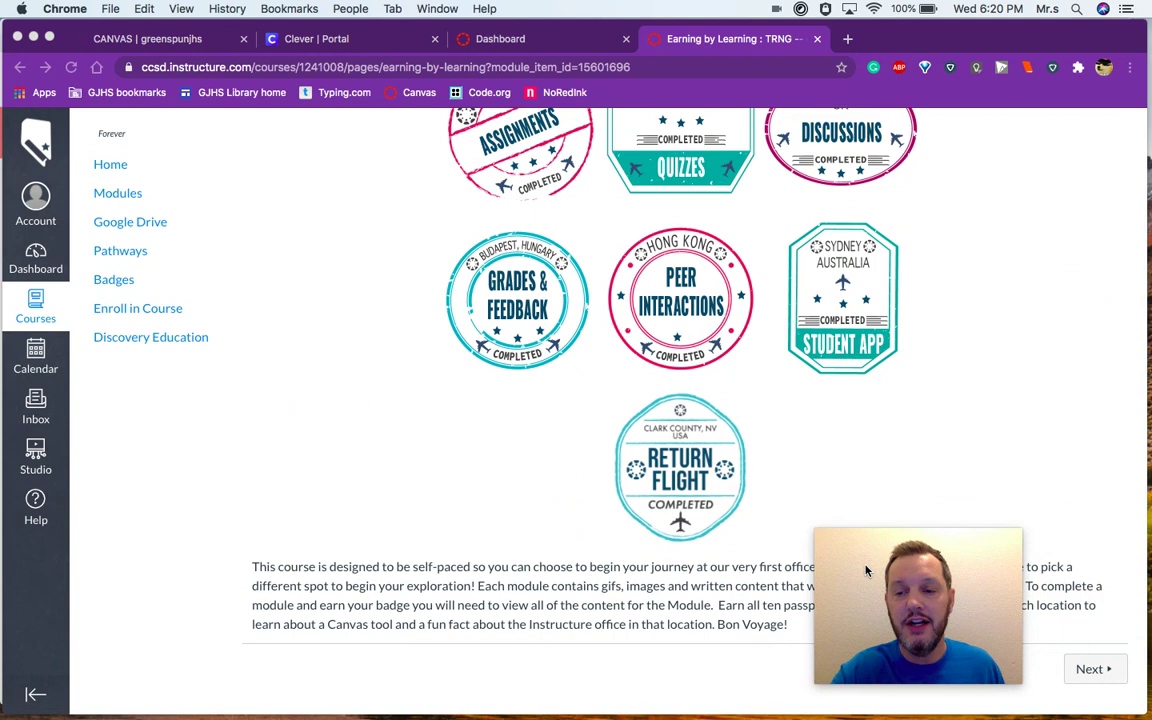
{"action": "left_click", "coordinate": [1088, 678]}
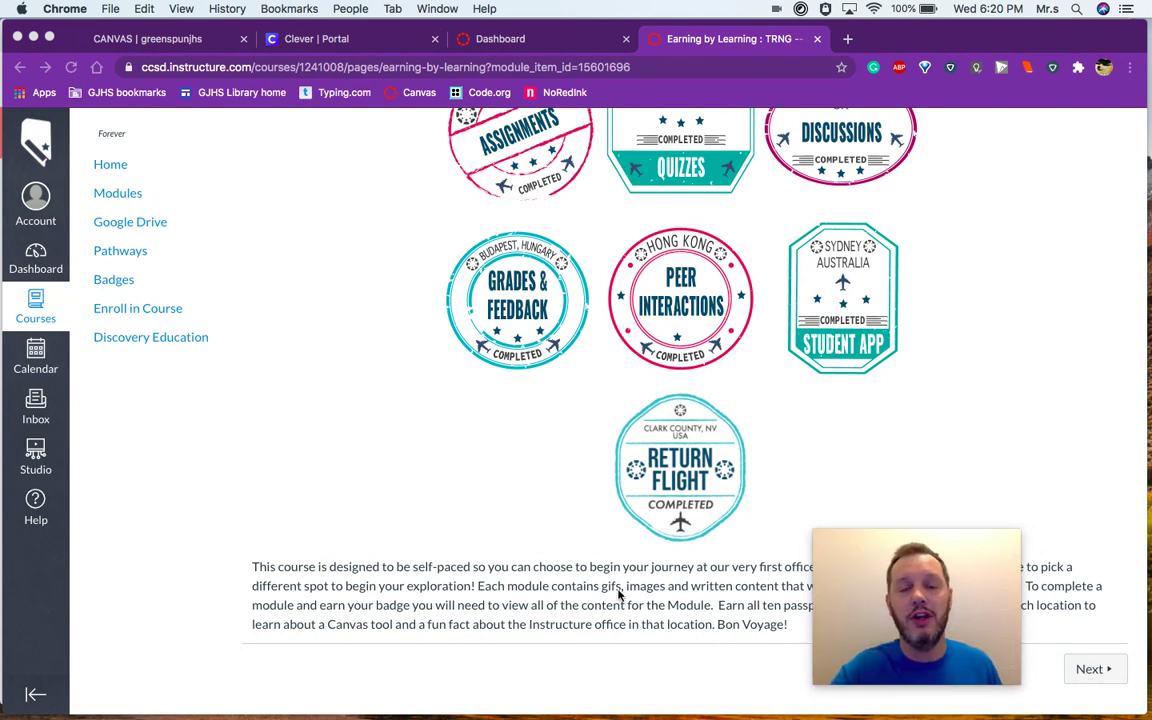
{"action": "scroll", "coordinate": [619, 594], "scroll_direction": "up", "scroll_amount": 15}
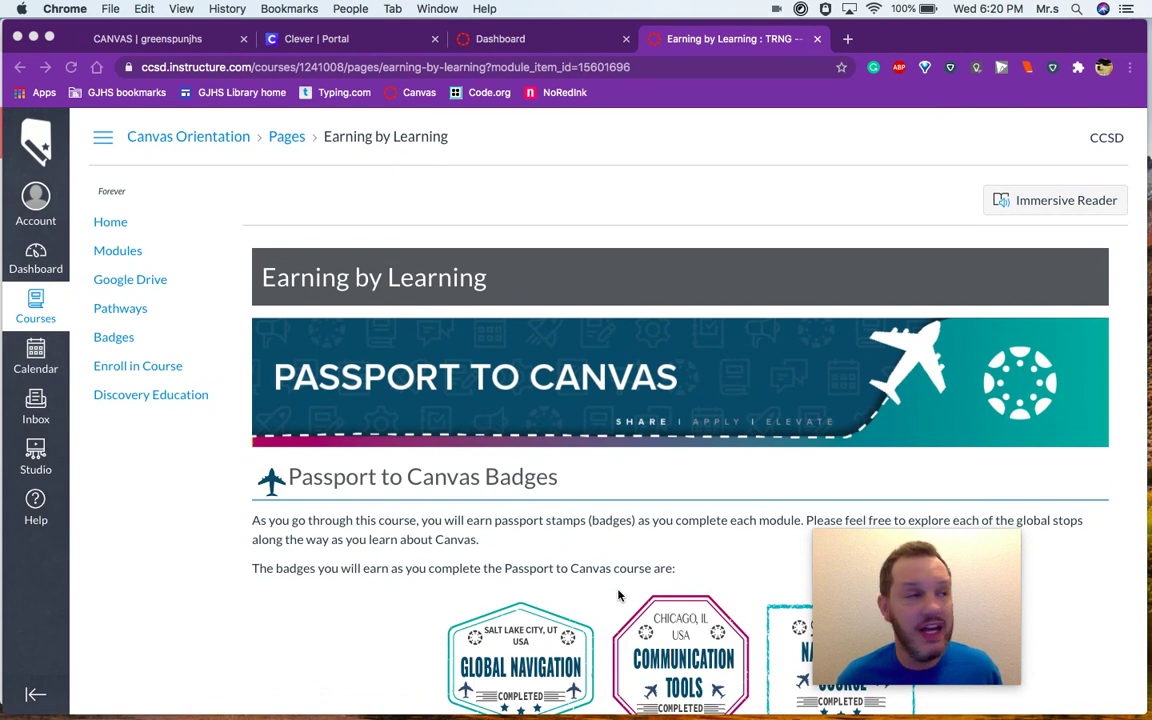